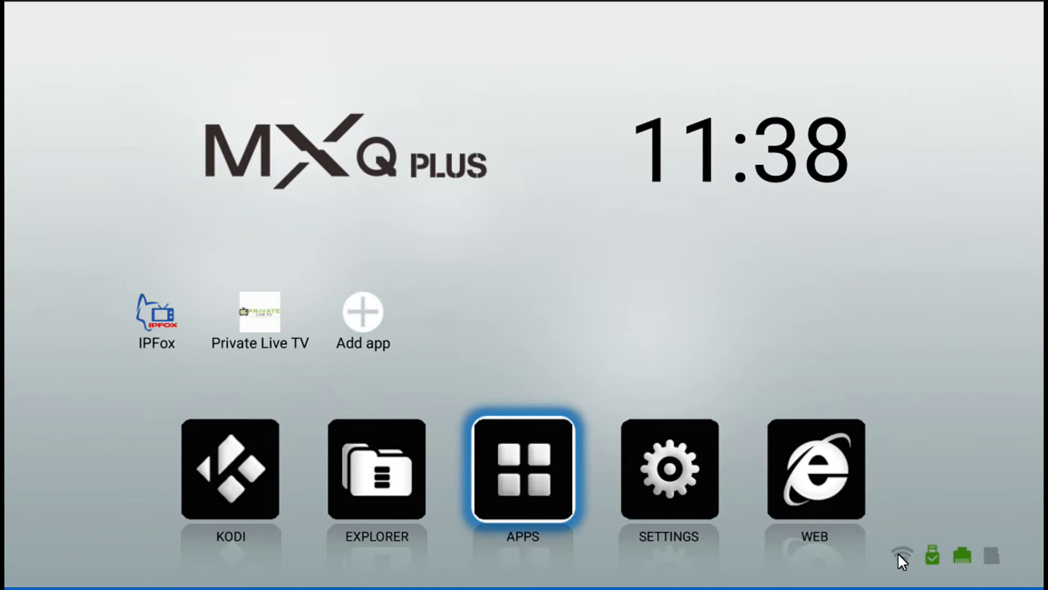
- Open the device Settings and go into Date & time
key(Right)
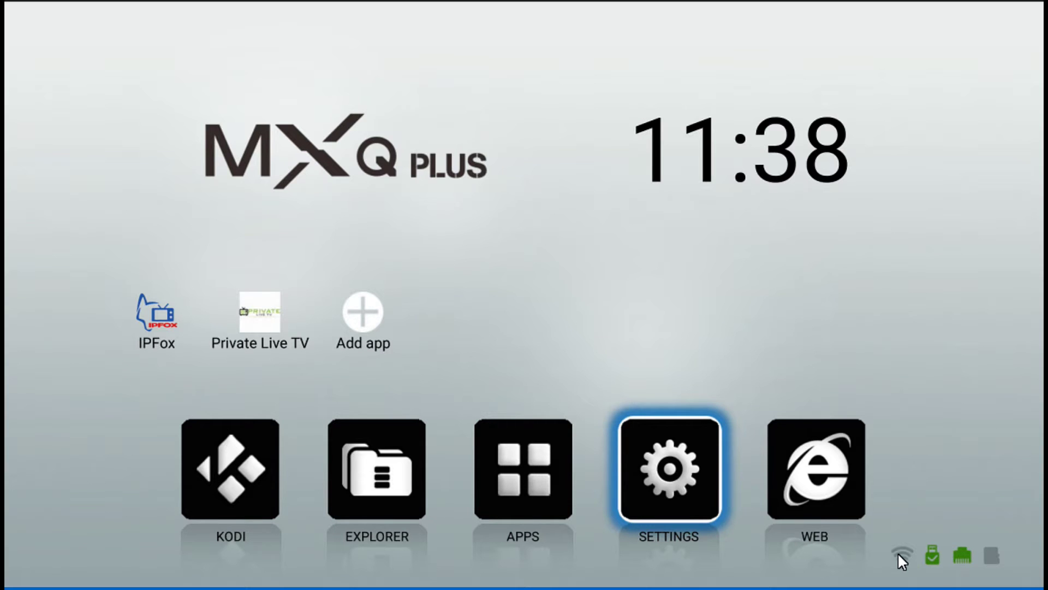
key(Return)
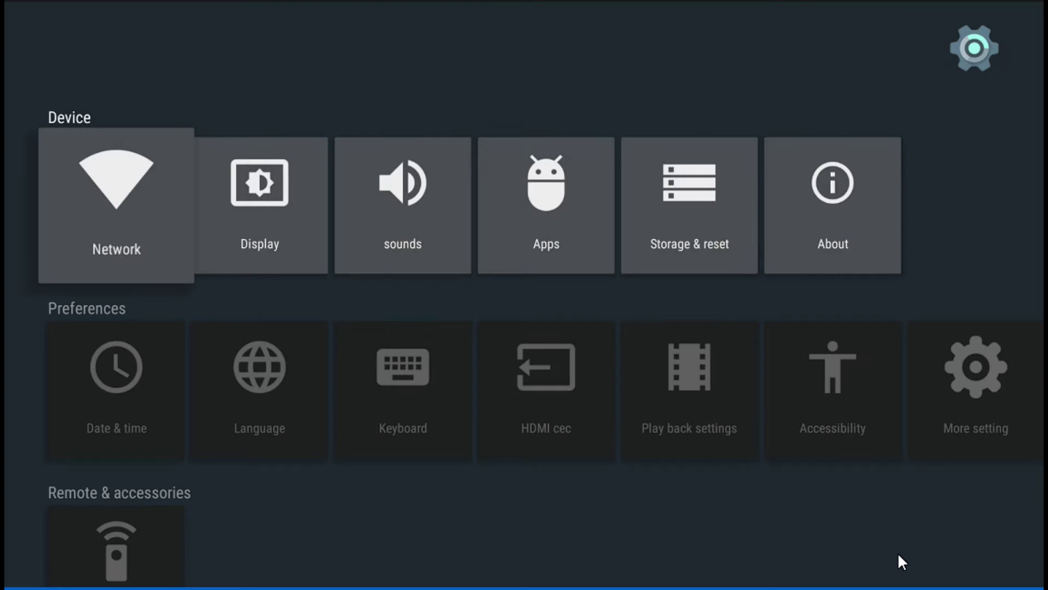
key(Down)
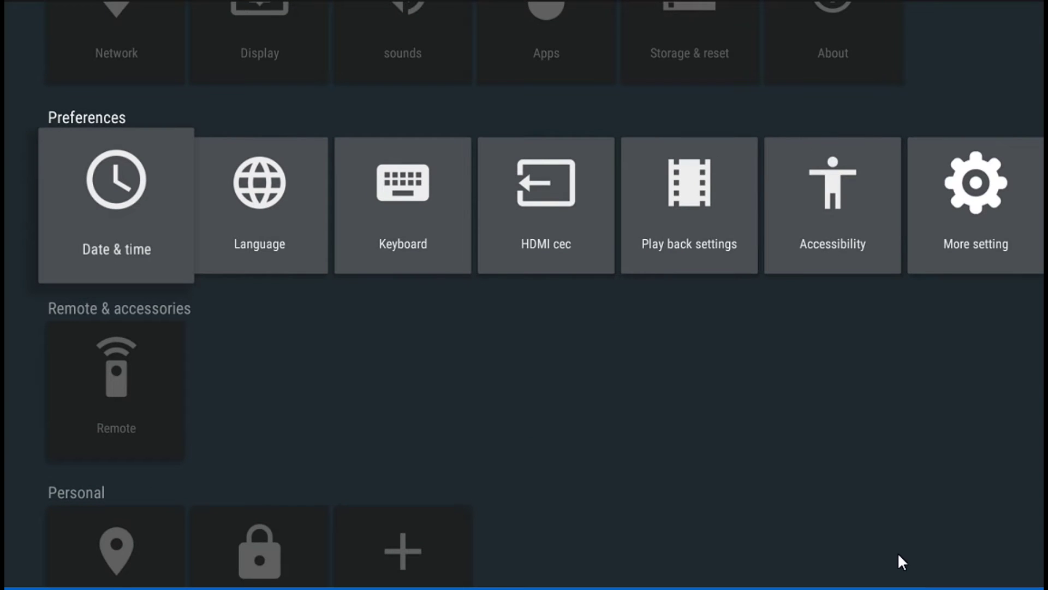
key(Return)
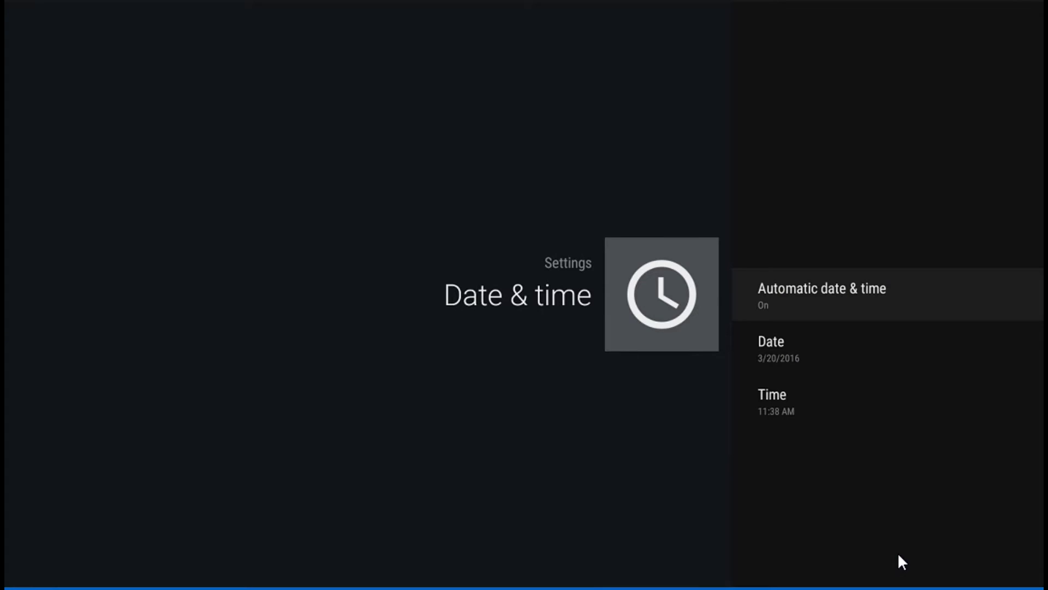
- Reselect Eastern Time (GMT-04:00) as the time zone under Time settings
key(Down)
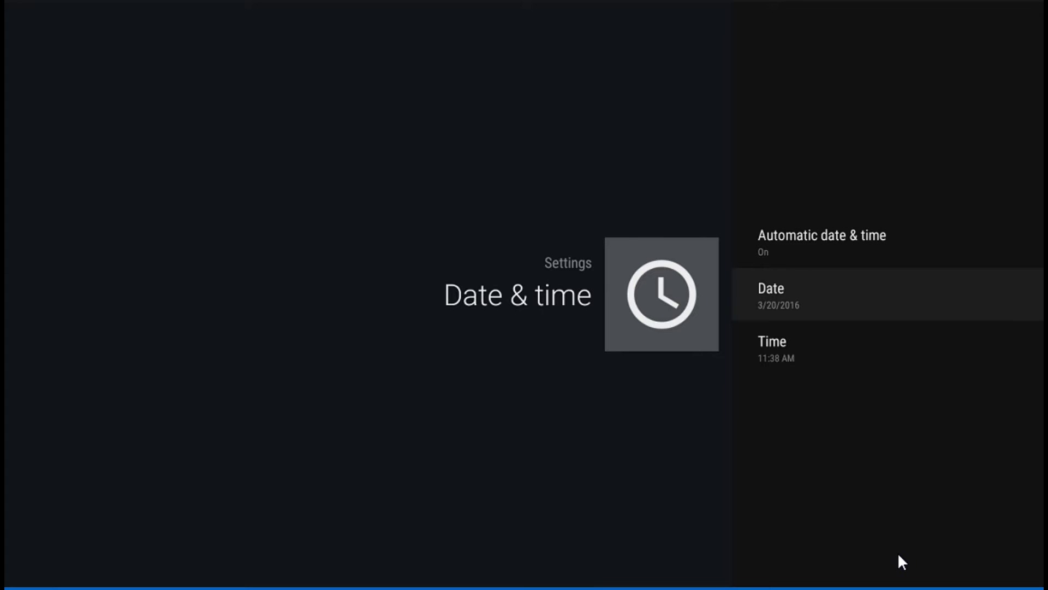
key(Down)
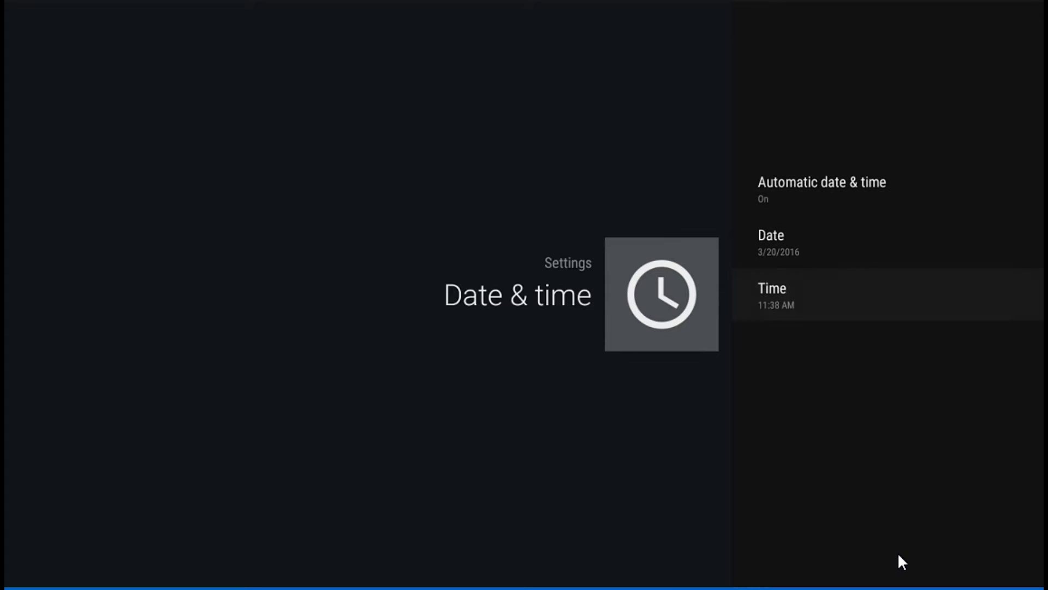
key(Return)
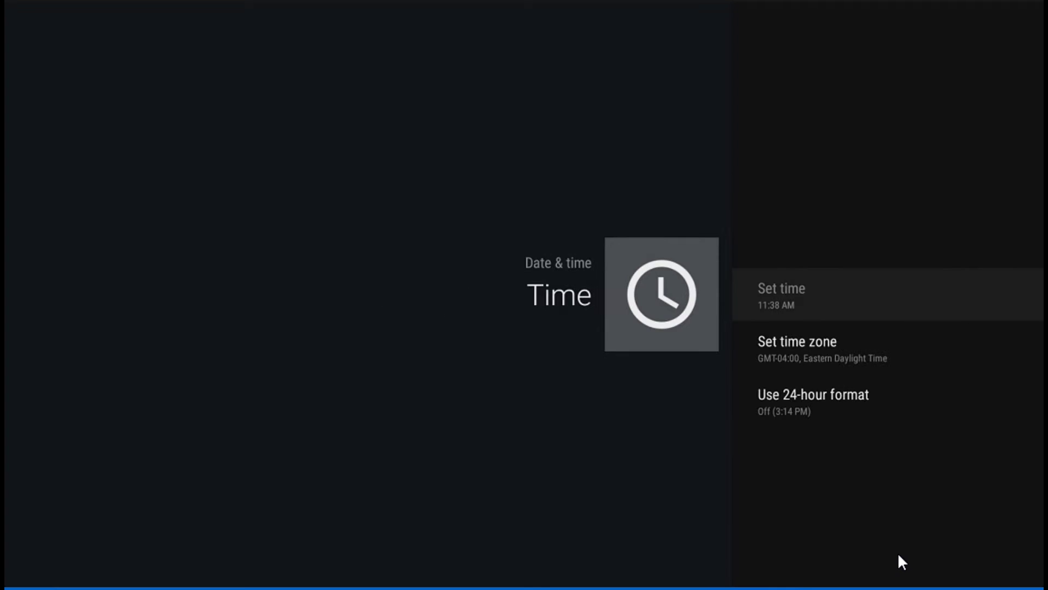
key(Down)
key(Return)
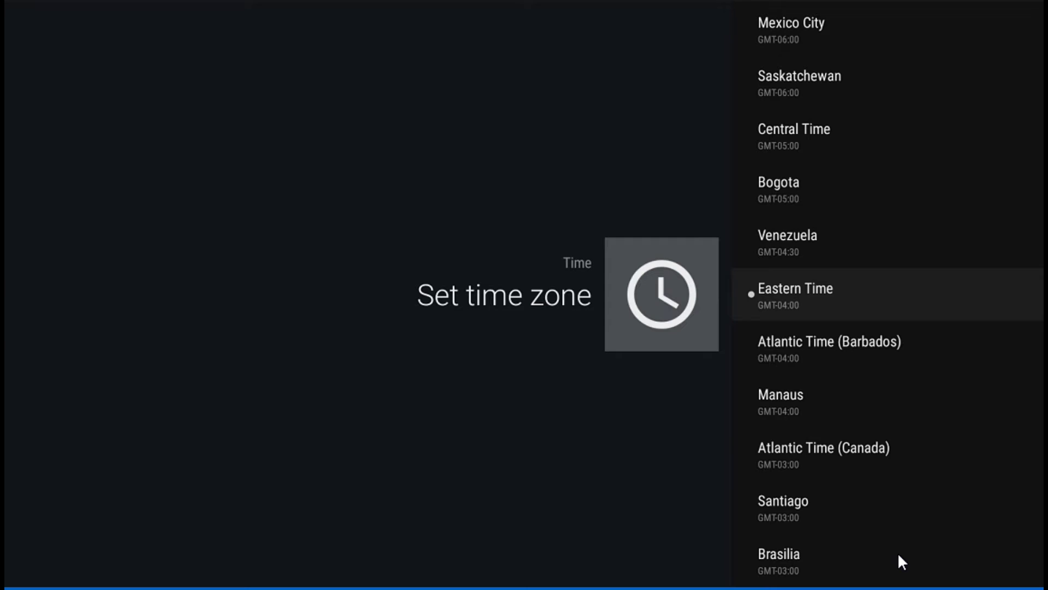
key(Up)
key(Down)
key(Return)
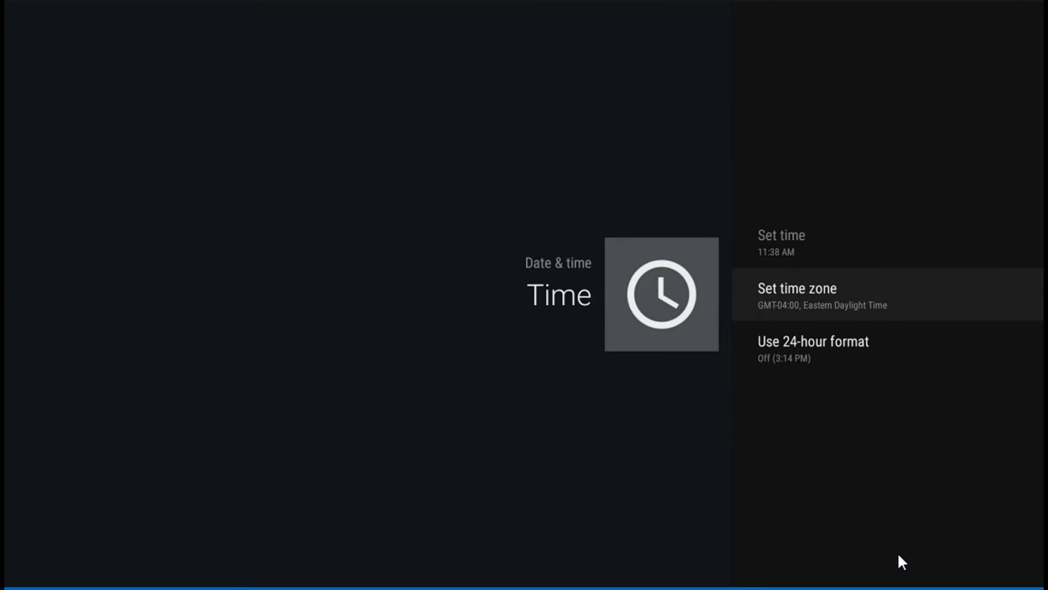
- Return to the main Settings and open Network to view Wi-Fi and Ethernet status
key(Escape)
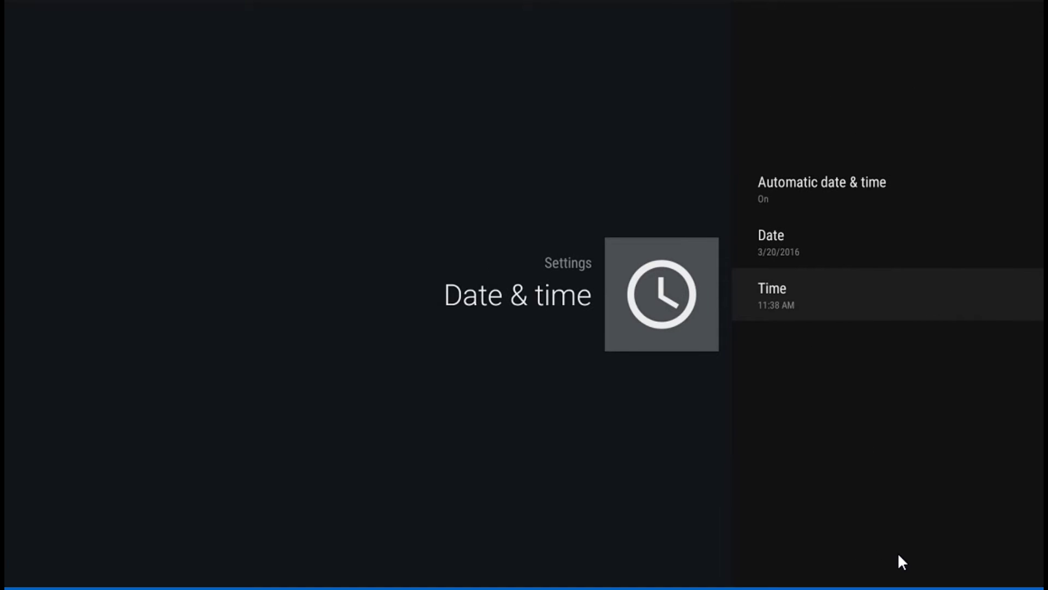
key(Escape)
key(Right)
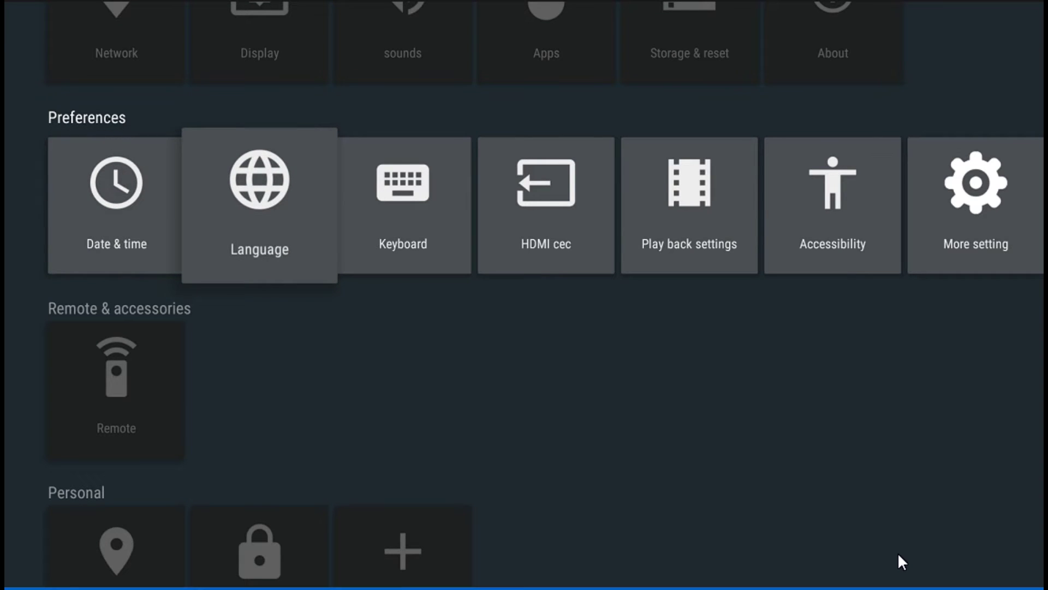
key(Right)
key(Up)
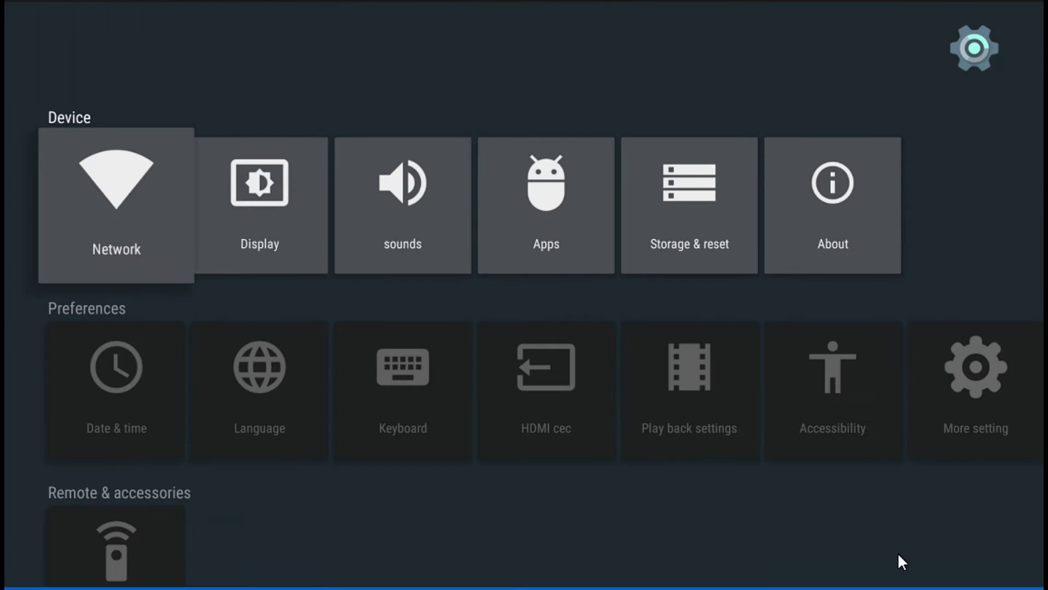
key(Right)
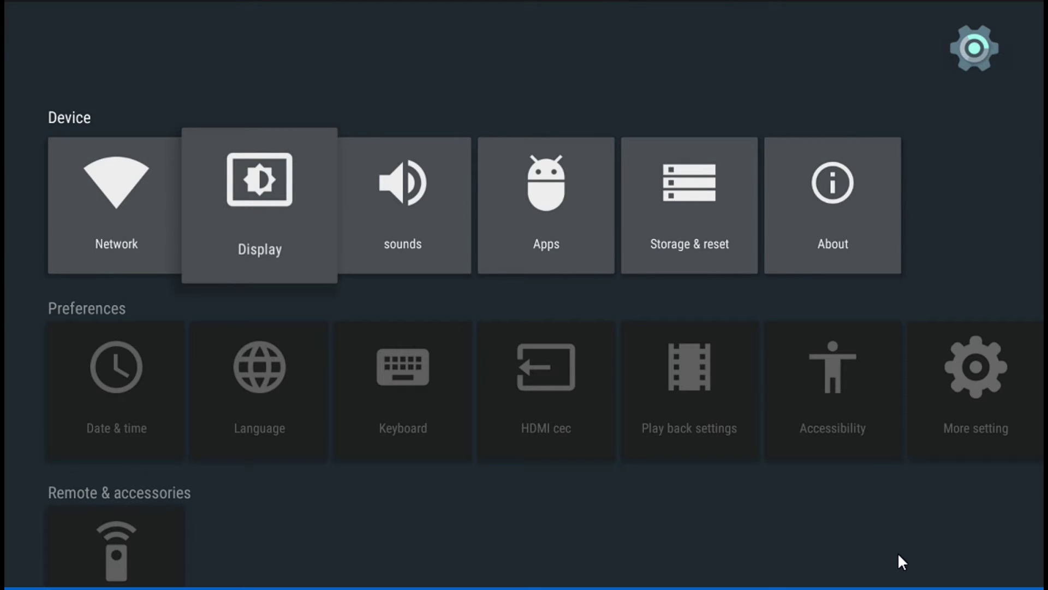
key(Left)
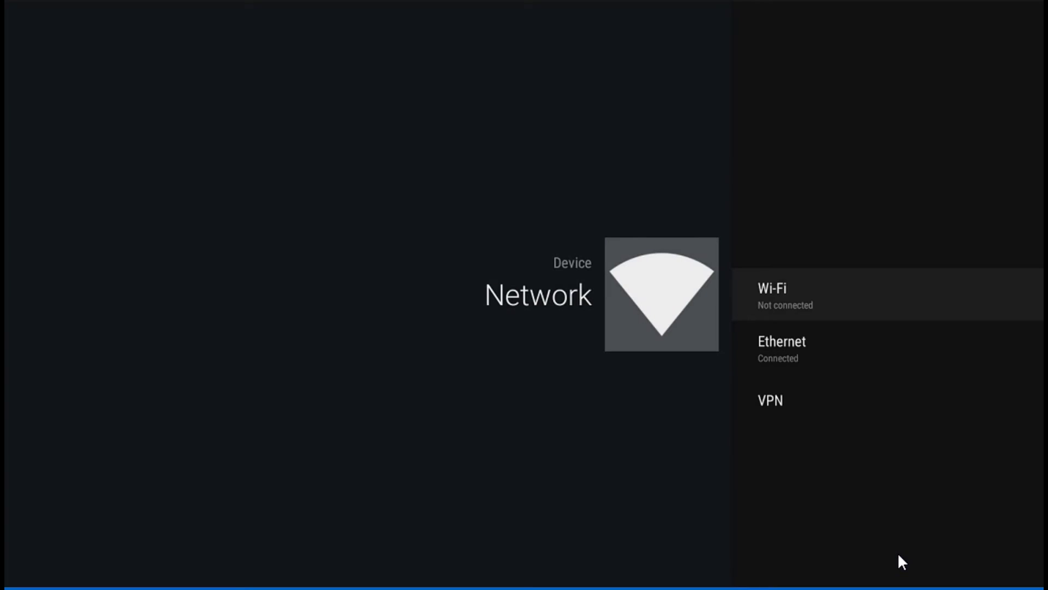
key(Down)
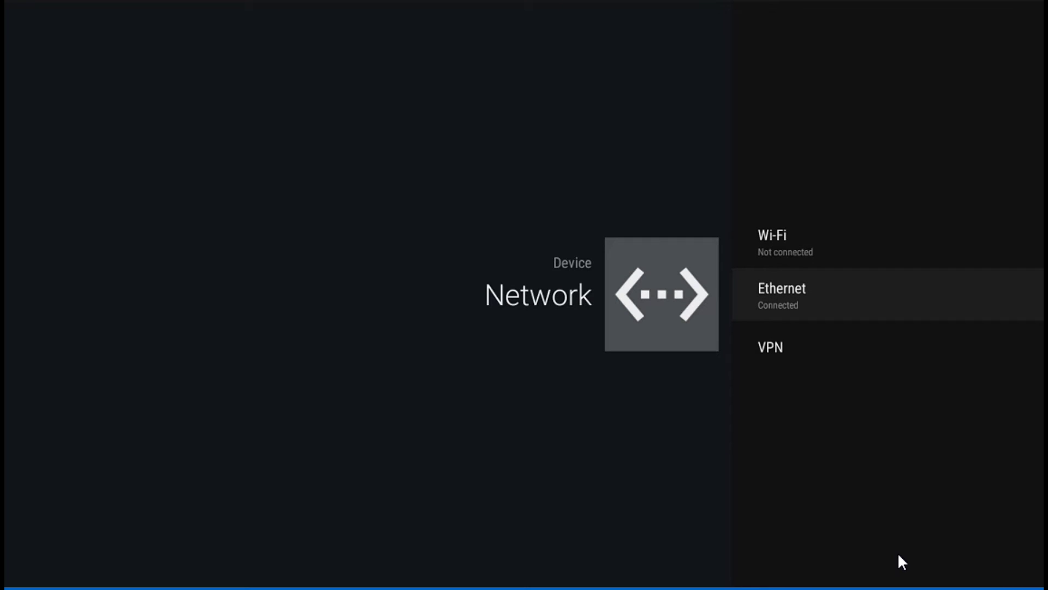
- Open the Wi-Fi settings and leave the Wi-Fi device power set to Off
key(Up)
key(Return)
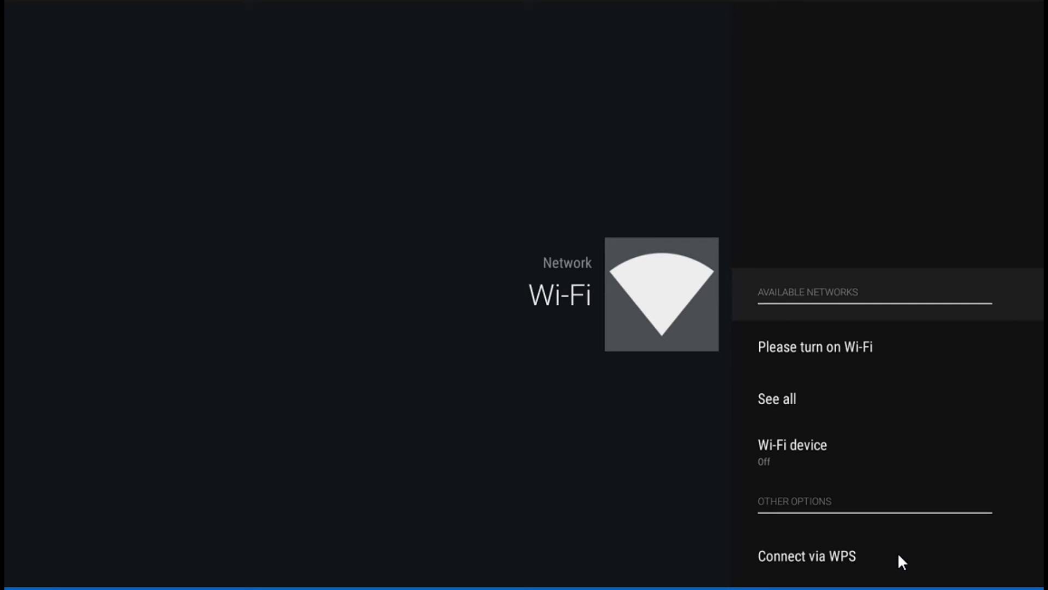
key(Down)
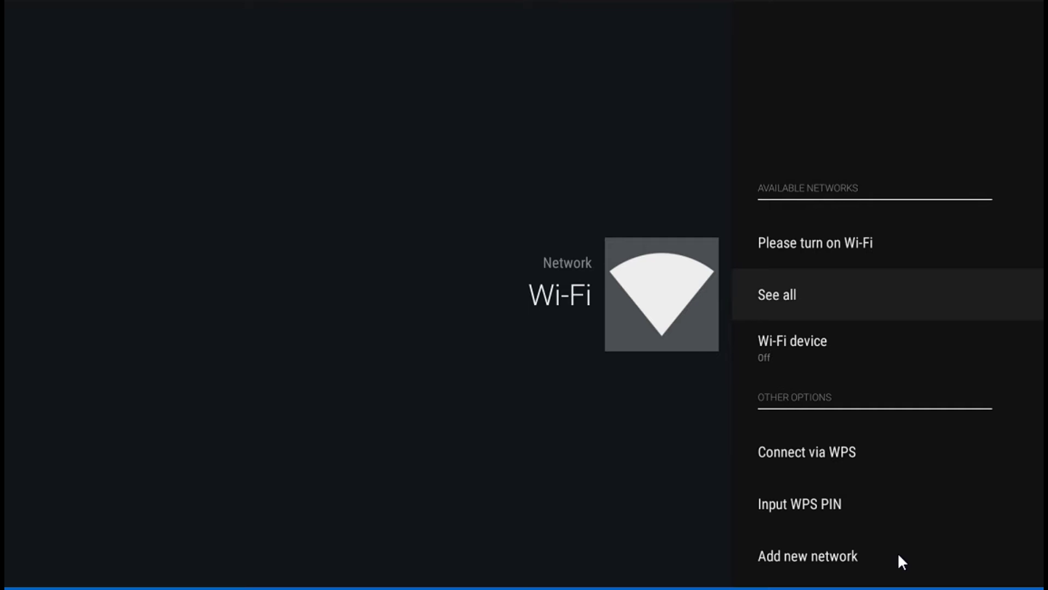
key(Down)
key(Return)
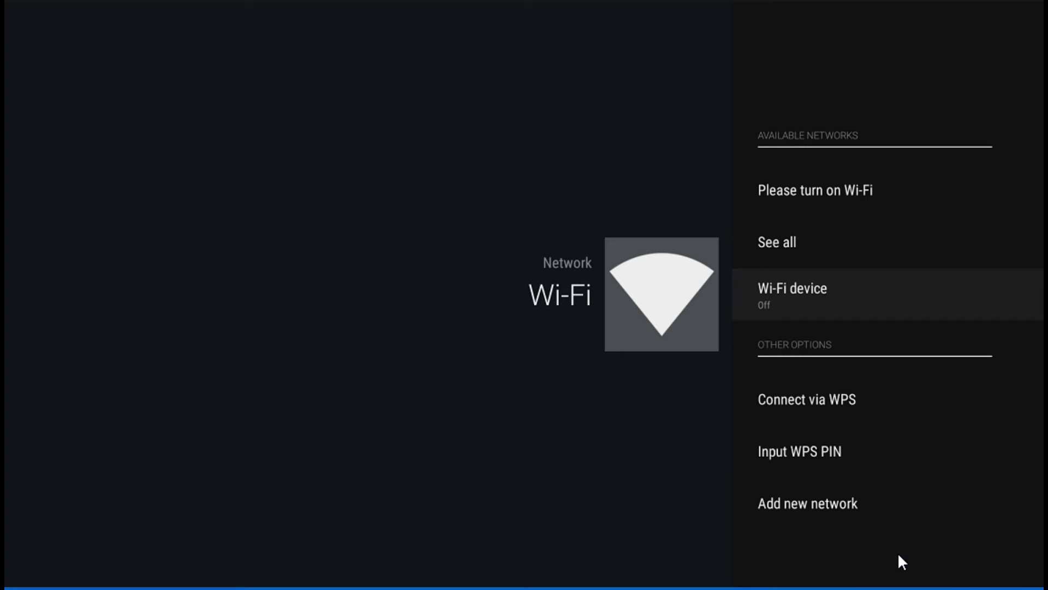
key(Return)
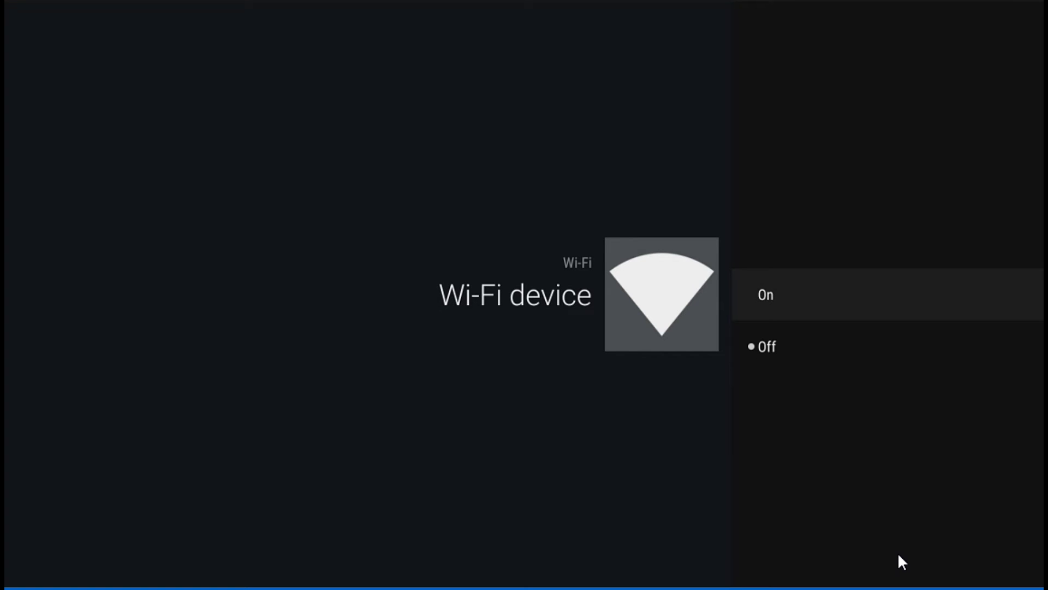
key(Escape)
- Go back from Wi-Fi and Network to the main Settings overview
key(Up)
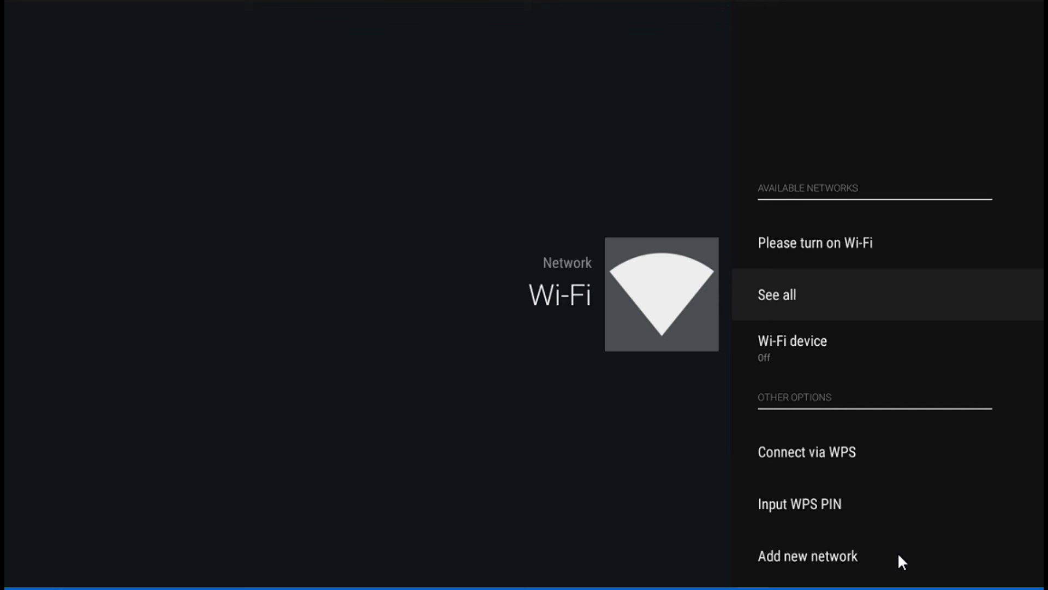
key(Escape)
key(Escape)
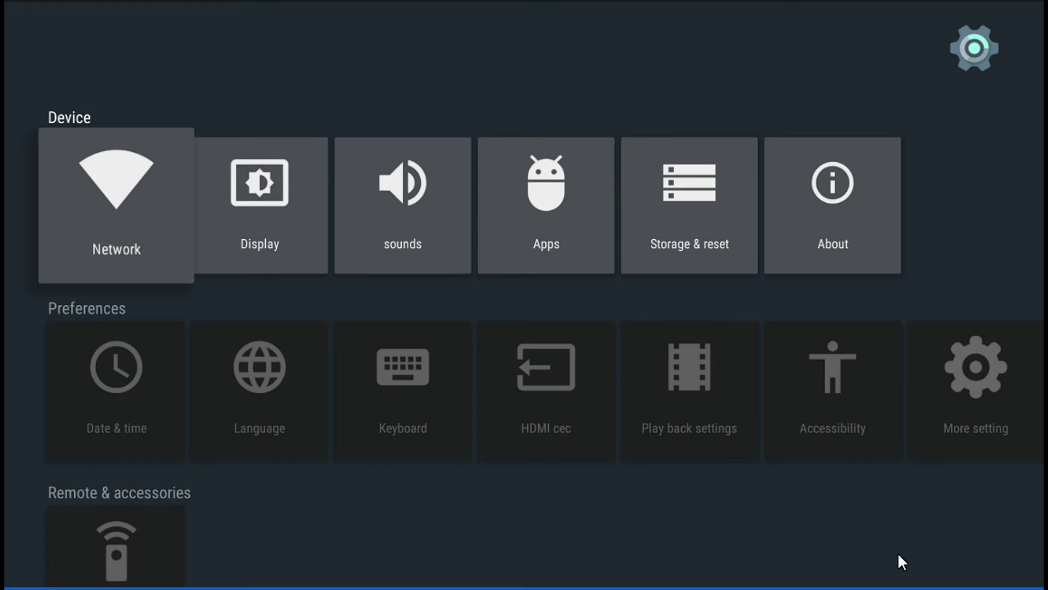
key(Escape)
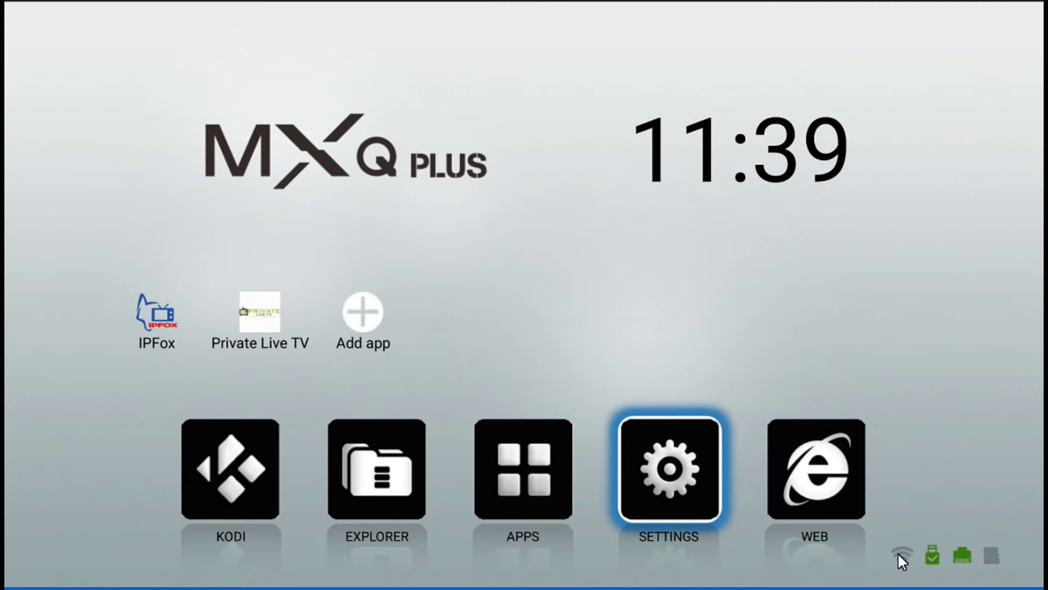
- Open the APPS grid and highlight DangBei Assistant, next to Netflix
key(Left)
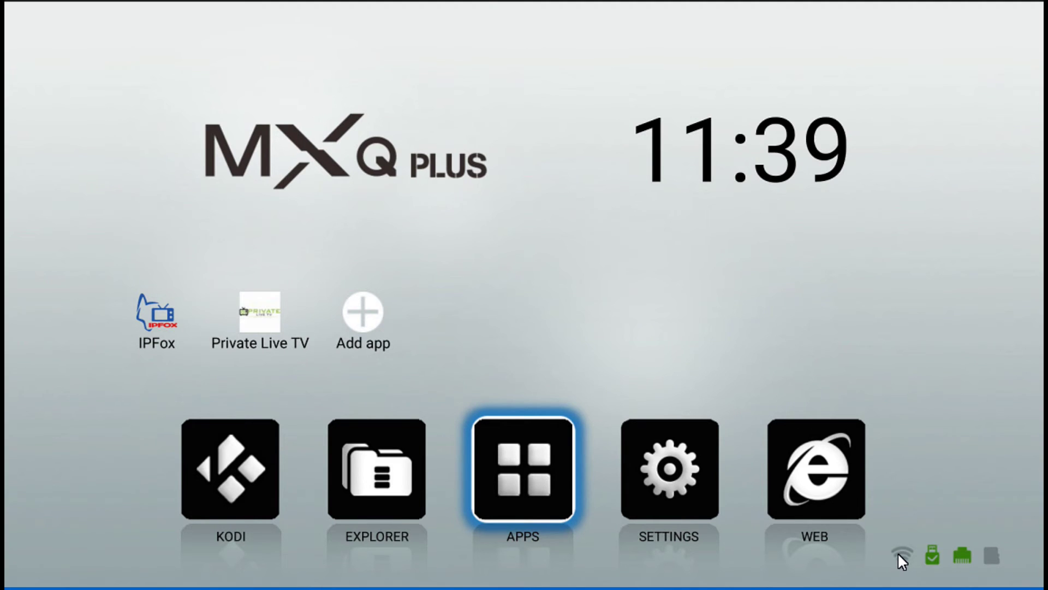
key(Return)
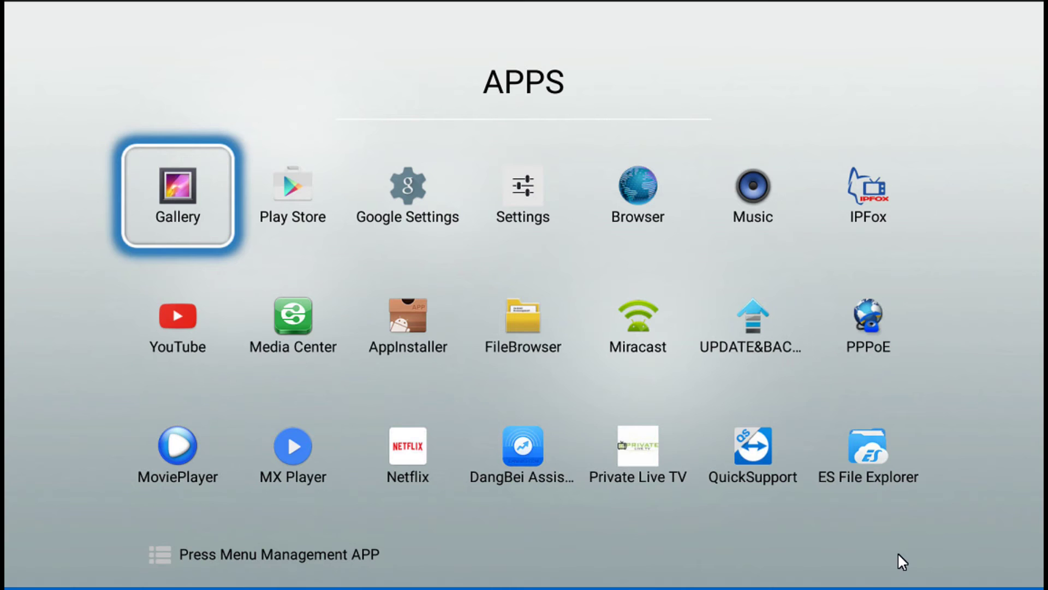
key(Right)
key(Right)
key(Down)
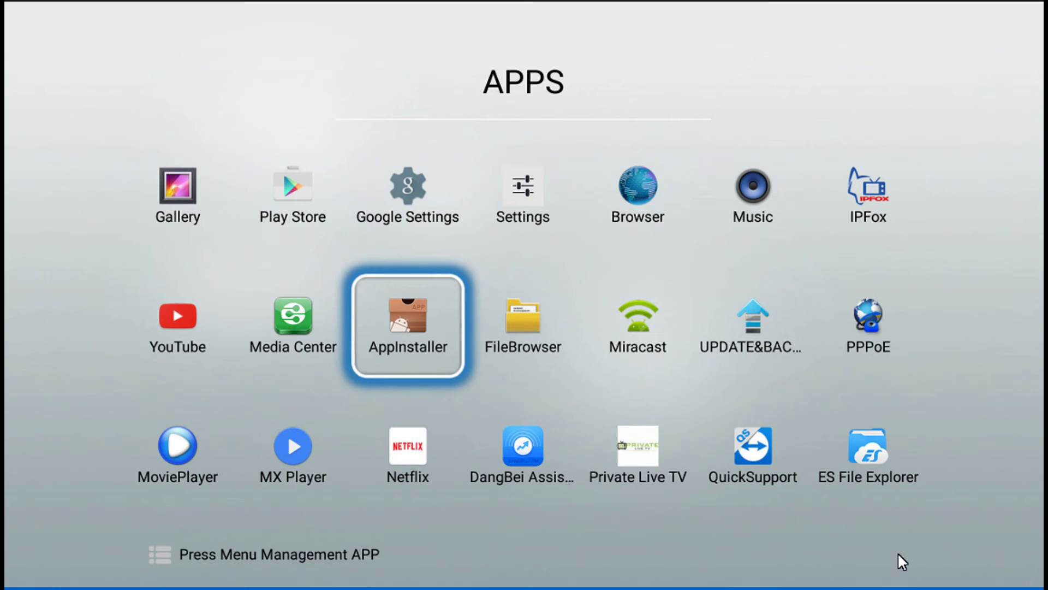
key(Down)
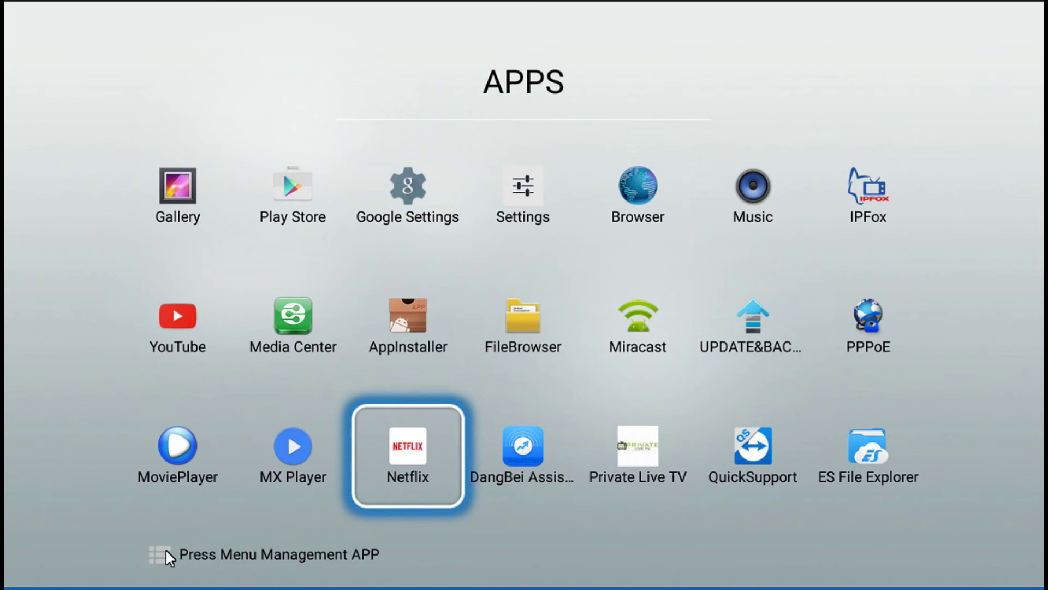
key(Right)
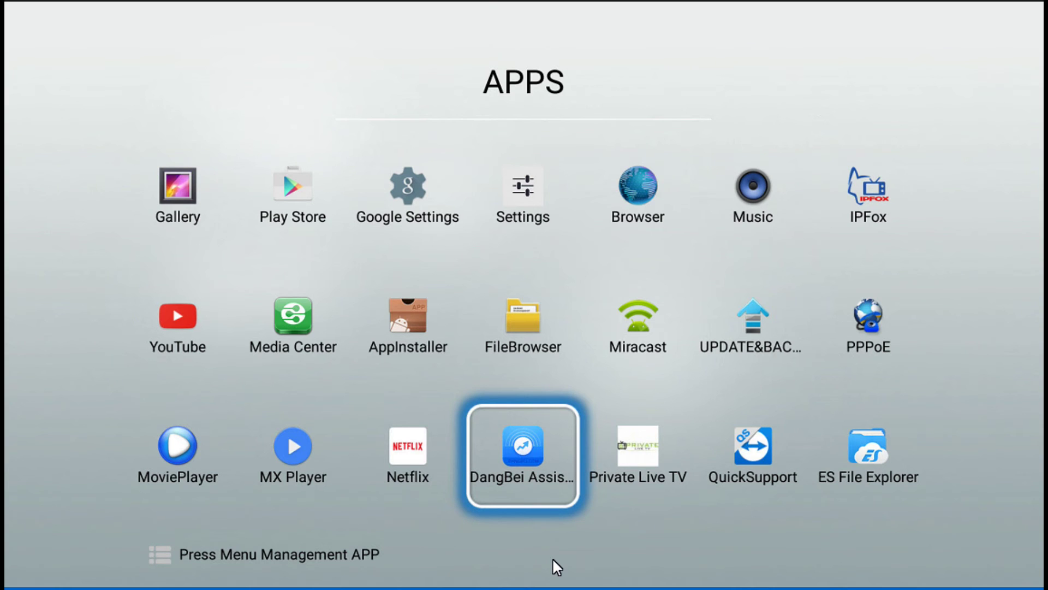
- Uninstall DangBei Assistant from its Menu options and confirm with OK
key(Menu)
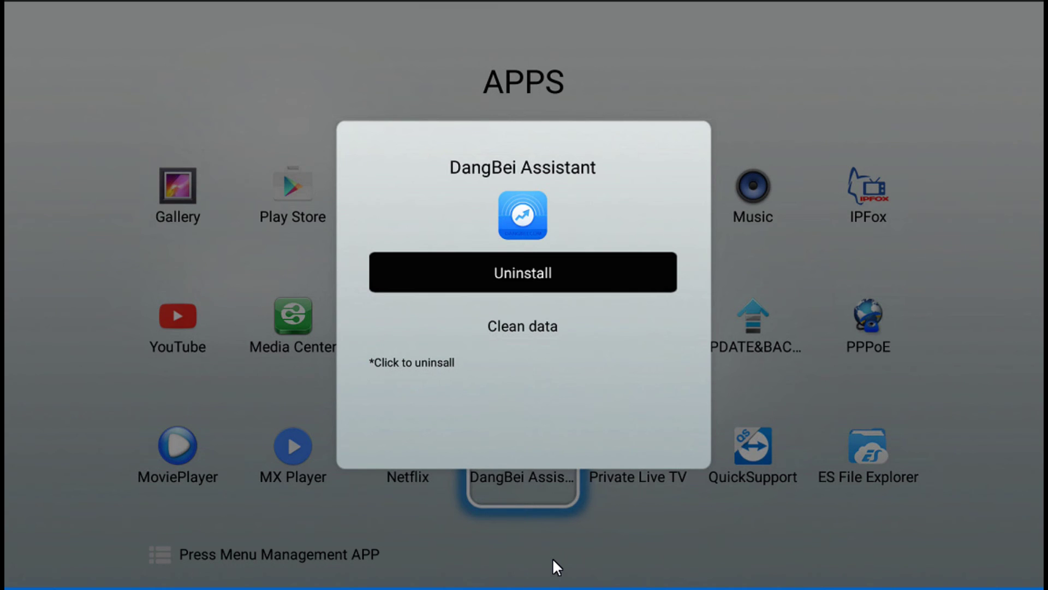
key(Escape)
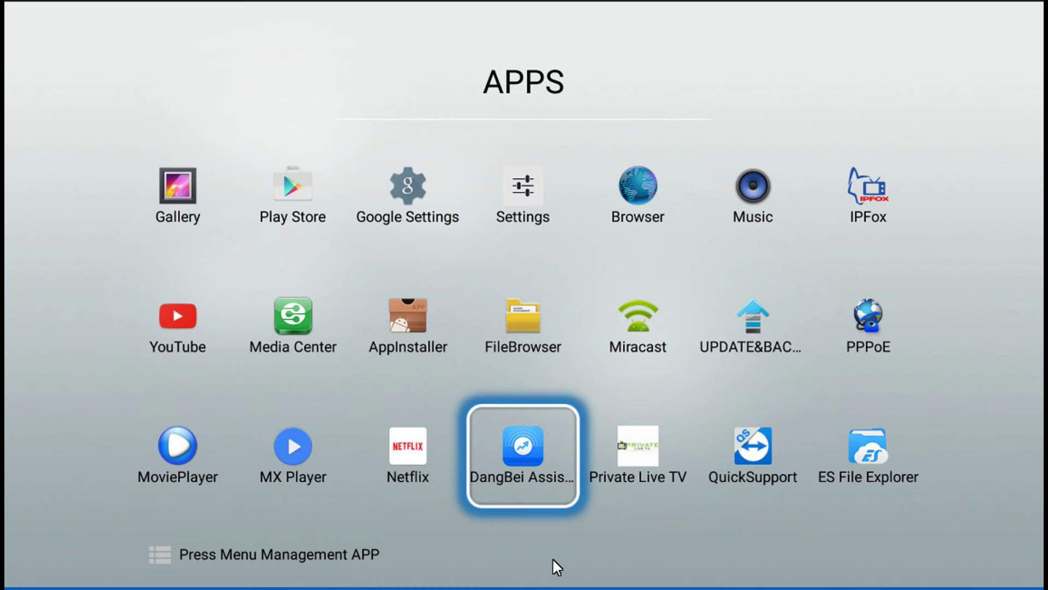
key(Menu)
key(Return)
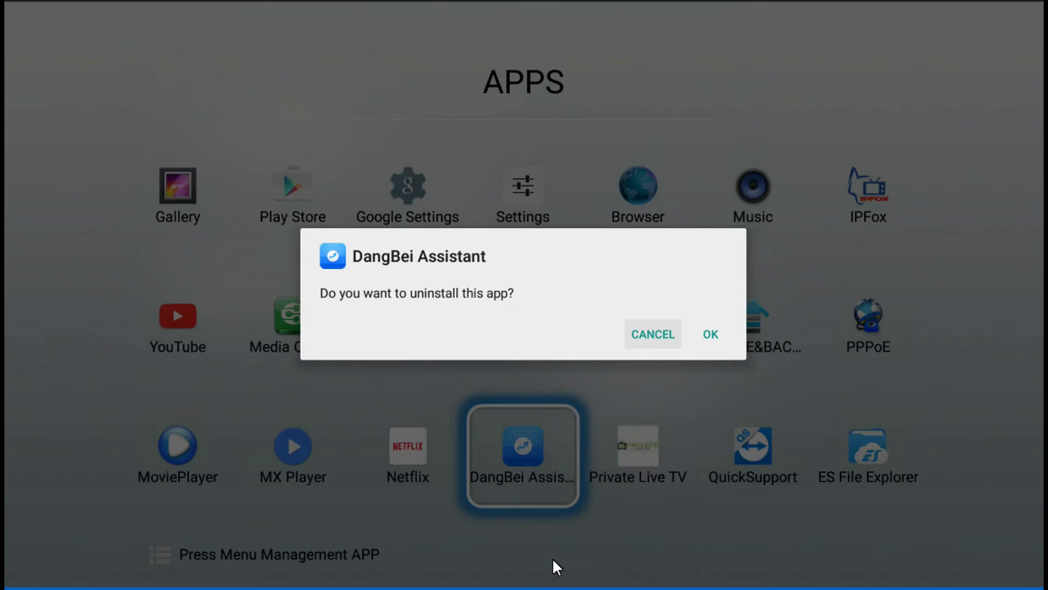
key(Right)
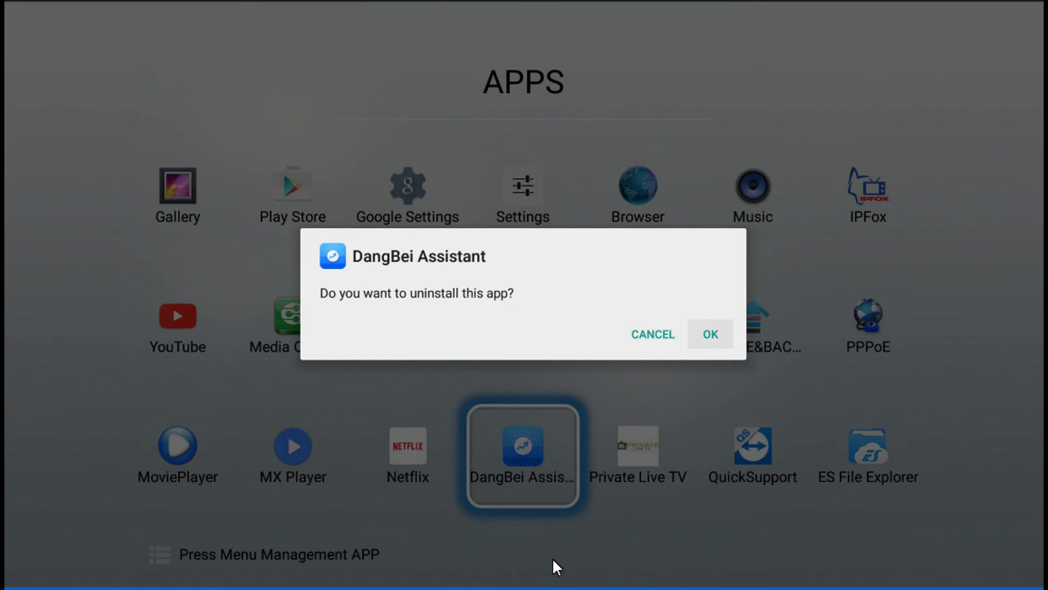
key(Return)
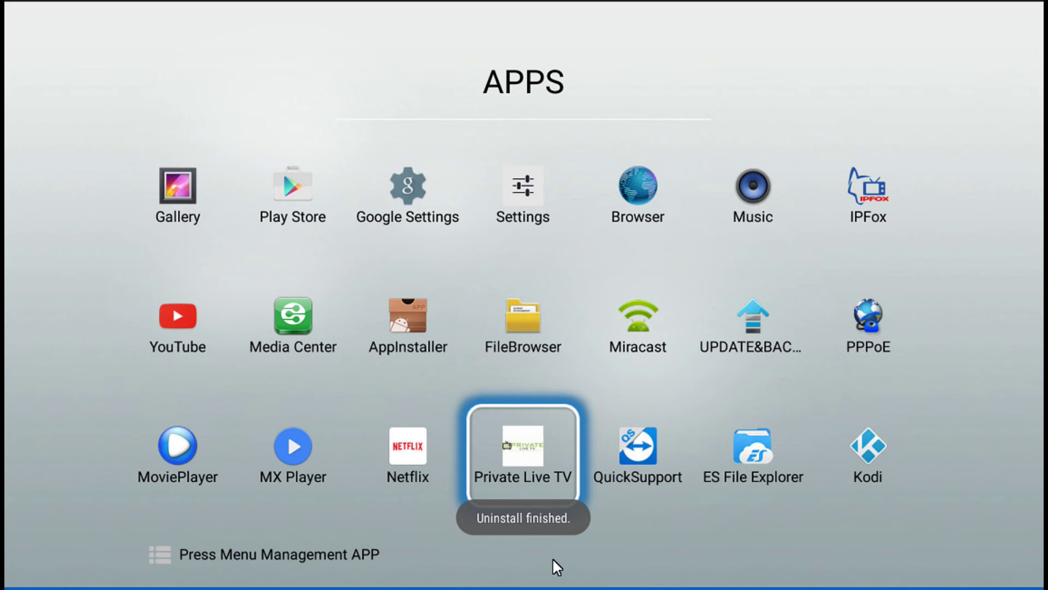
key(Up)
key(Up)
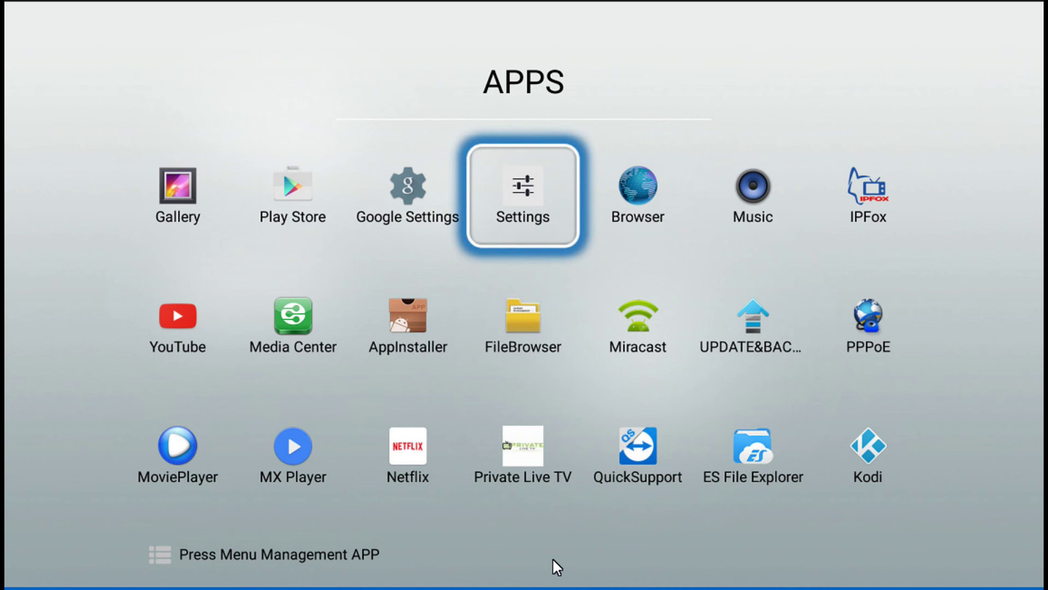
- Browse Play Store, Media Center and MX Player in the grid, then go back home
key(Left)
key(Right)
key(Left)
key(Left)
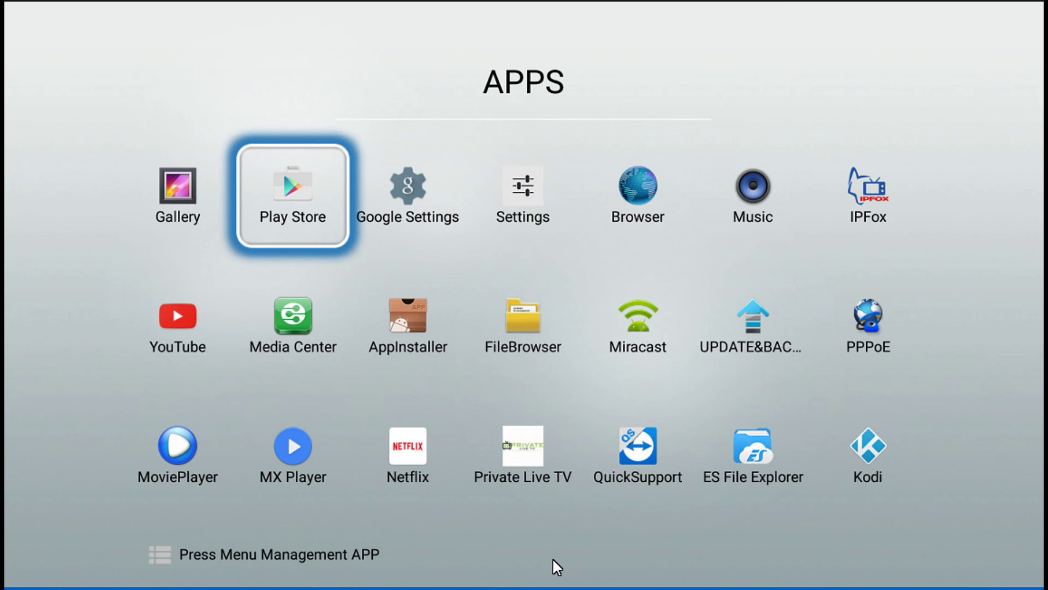
key(Down)
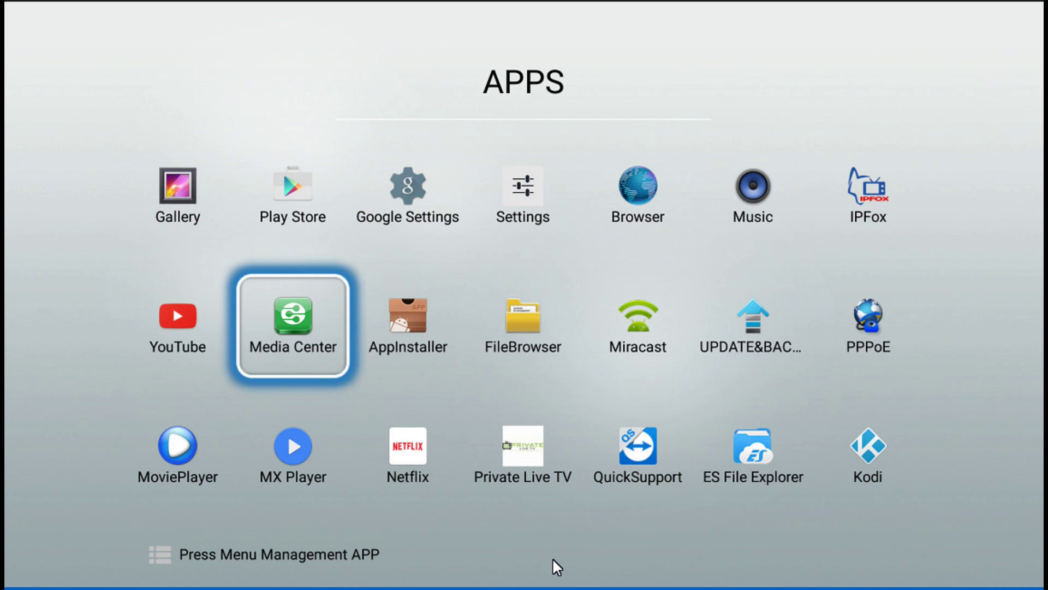
key(Up)
key(Down)
key(Down)
key(Up)
key(Up)
key(Down)
key(Down)
key(Up)
key(Down)
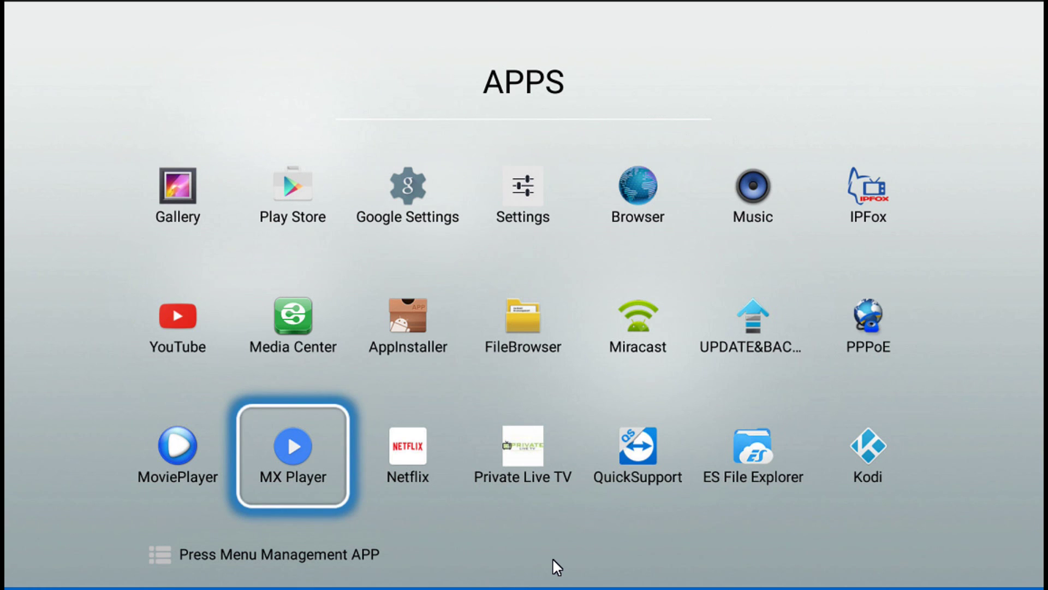
key(Escape)
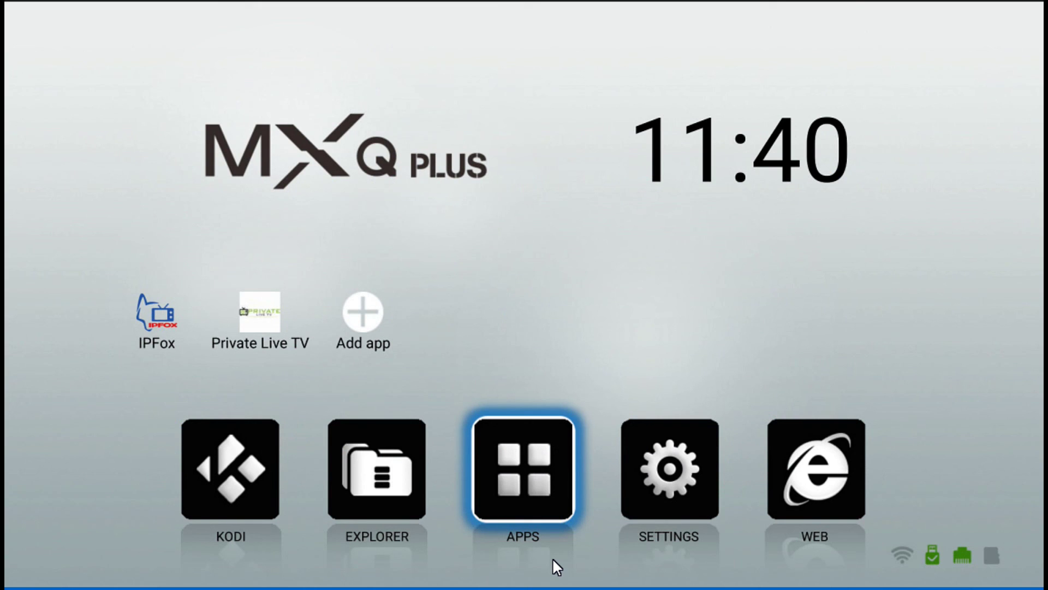